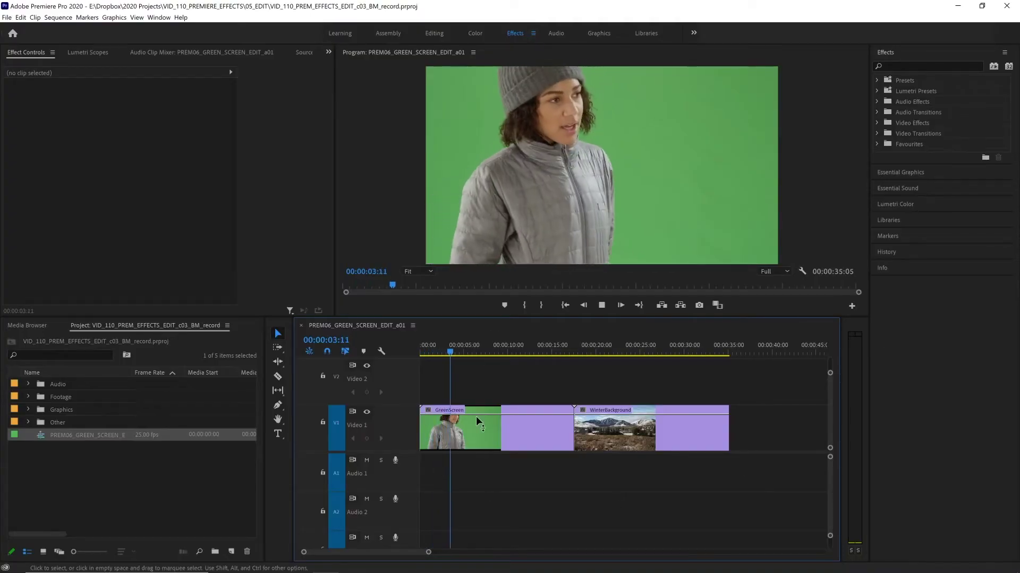
- Scrub the timeline to review the mountain background and the green-screen footage
{"action": "left_click", "coordinate": [568, 350]}
{"action": "left_click", "coordinate": [603, 352]}
{"action": "left_click_drag", "start_coordinate": [596, 355], "coordinate": [602, 355]}
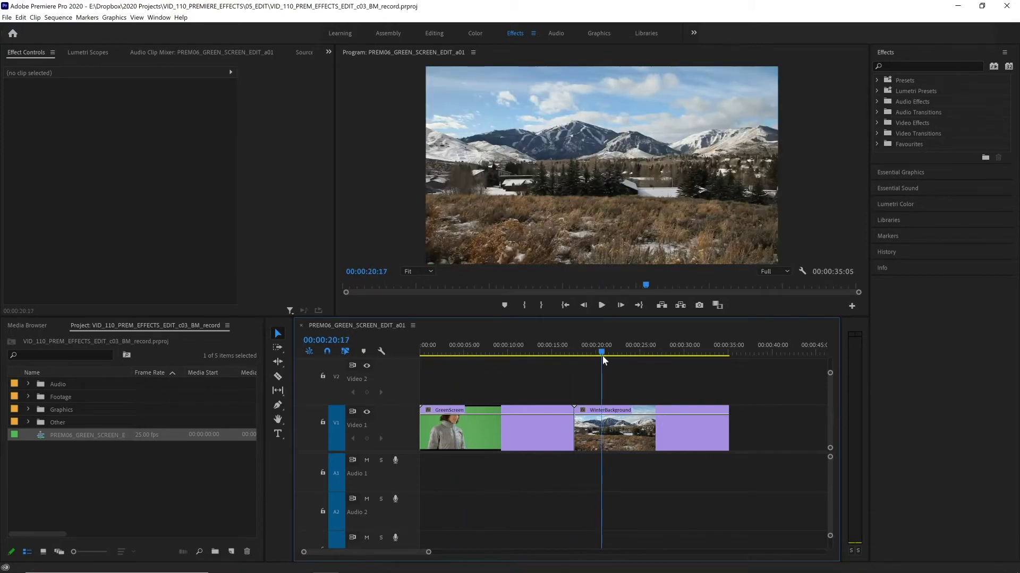
{"action": "left_click", "coordinate": [448, 350]}
{"action": "left_click_drag", "start_coordinate": [449, 351], "coordinate": [454, 352]}
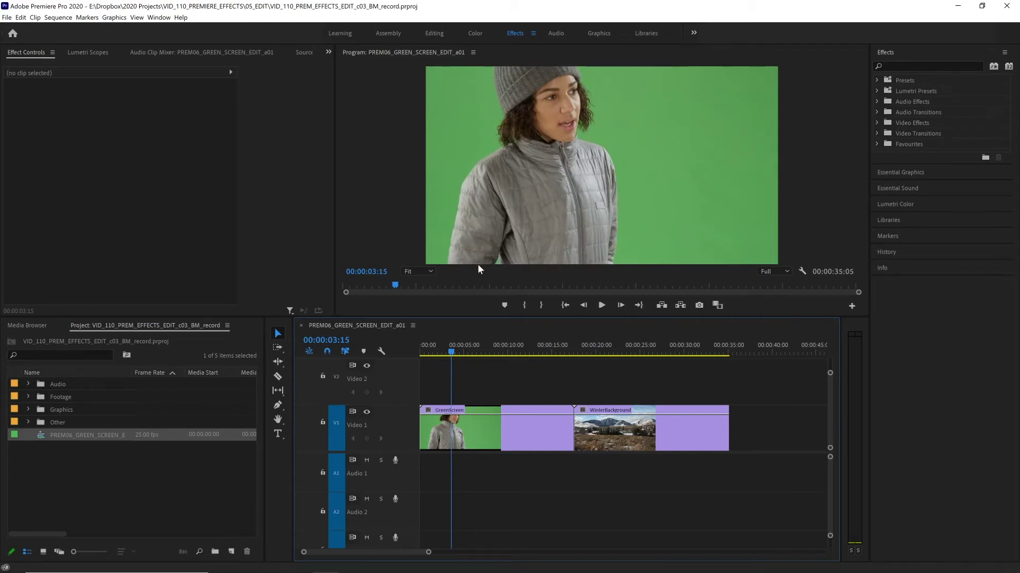
- Search Effects for 'key' and apply Ultra Key to the GreenScreen clip
{"action": "left_click", "coordinate": [892, 66]}
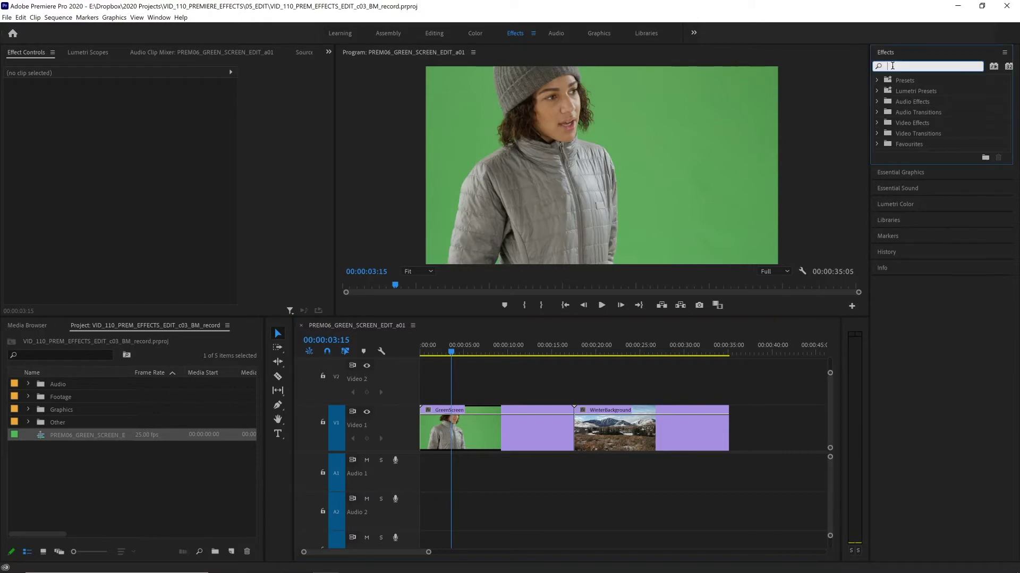
{"action": "type", "text": "key"}
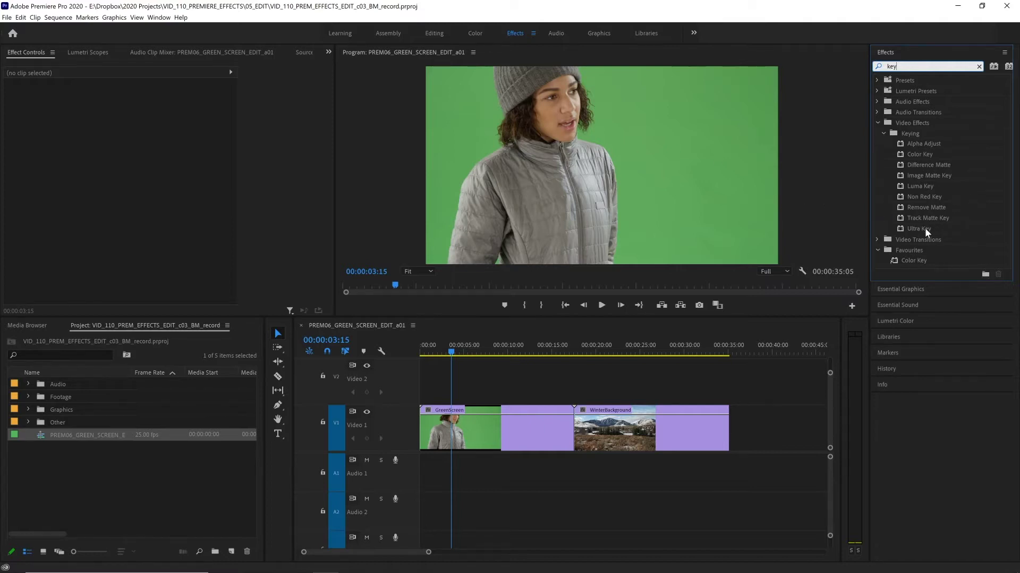
{"action": "left_click_drag", "start_coordinate": [925, 227], "coordinate": [468, 428]}
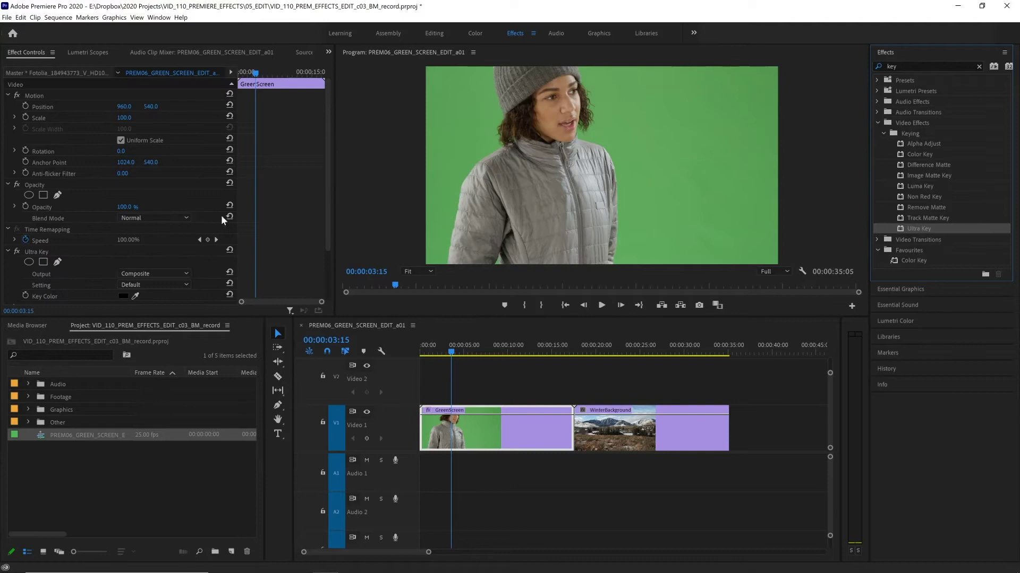
{"action": "scroll", "coordinate": [327, 127], "scroll_direction": "down", "scroll_amount": 3}
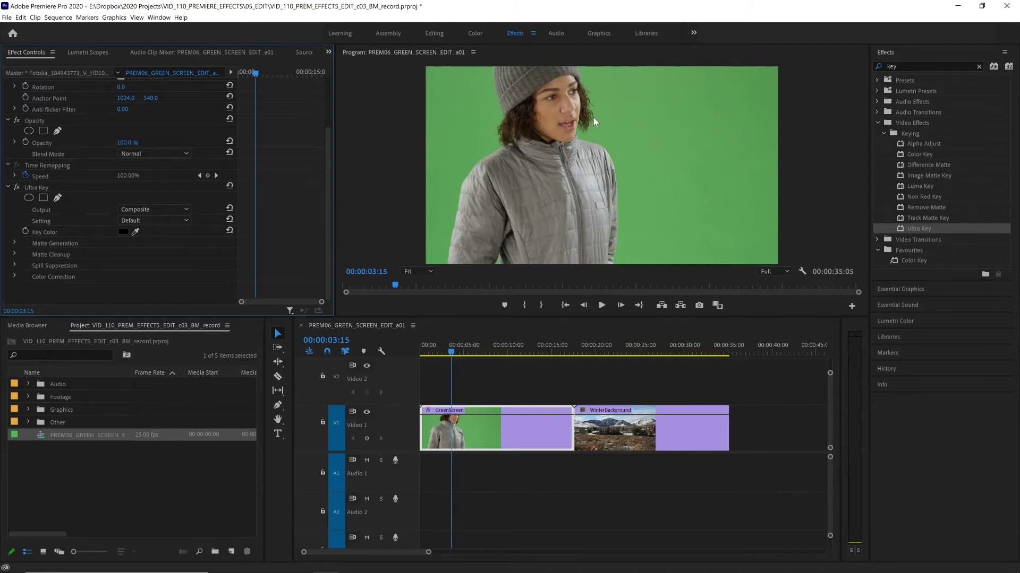
- Sample the green backdrop in the Program monitor as the Ultra Key Color
{"action": "left_click", "coordinate": [135, 234]}
{"action": "left_click", "coordinate": [598, 140]}
{"action": "left_click", "coordinate": [596, 139]}
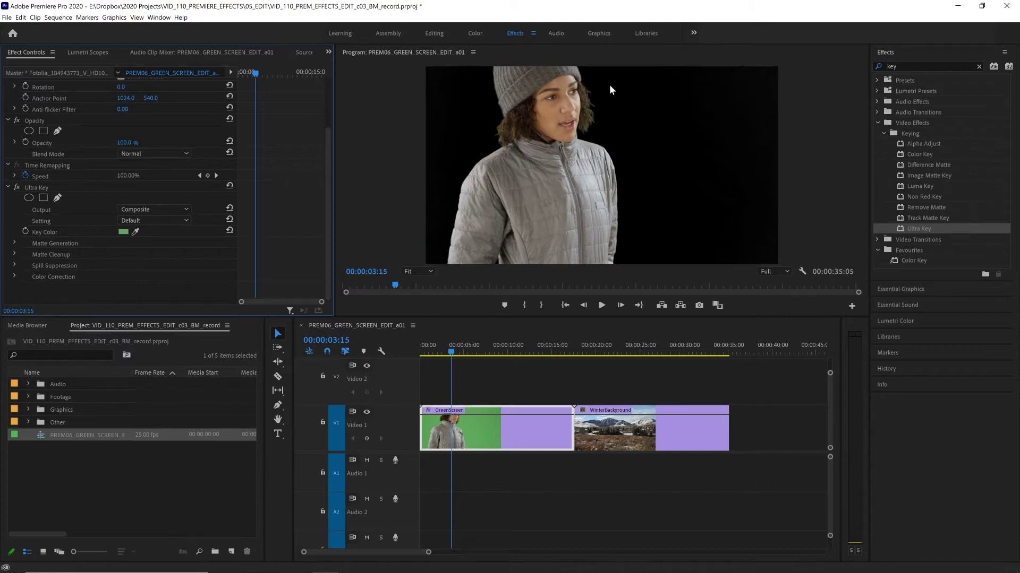
- Switch Ultra Key Output to Alpha Channel and scrub nearby frames to inspect the matte
{"action": "left_click", "coordinate": [164, 205]}
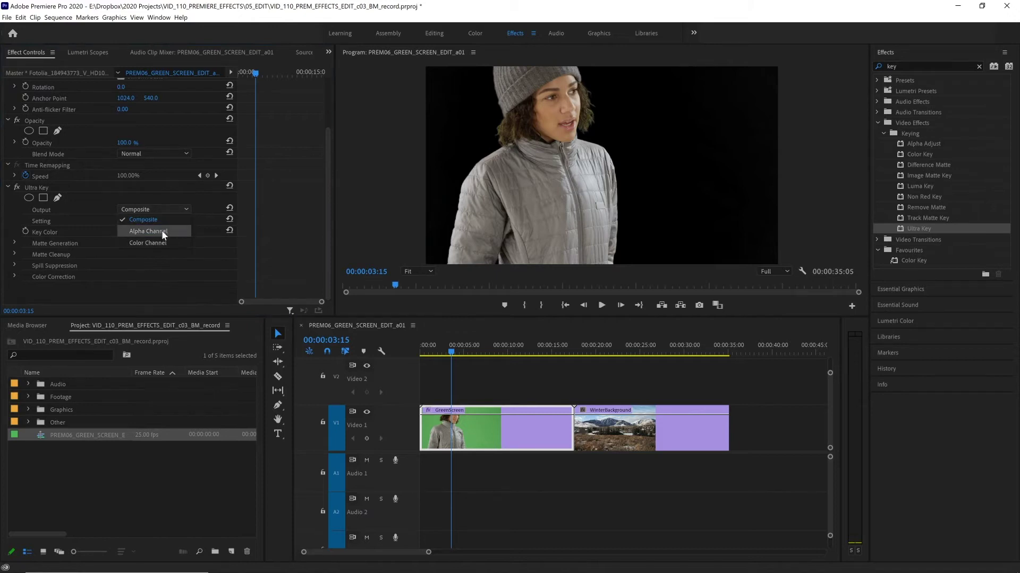
{"action": "left_click", "coordinate": [162, 230]}
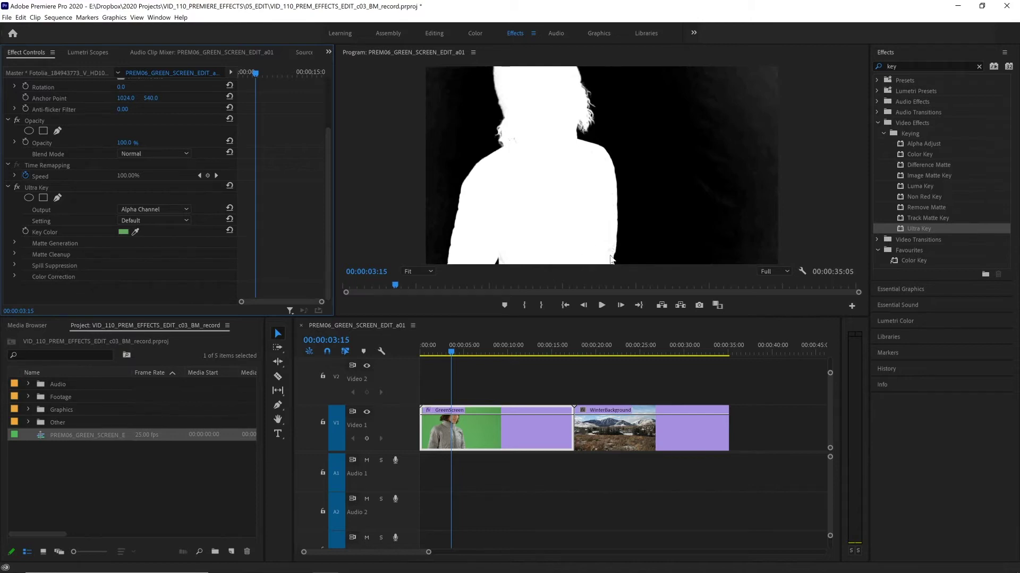
{"action": "left_click_drag", "start_coordinate": [428, 352], "coordinate": [450, 342]}
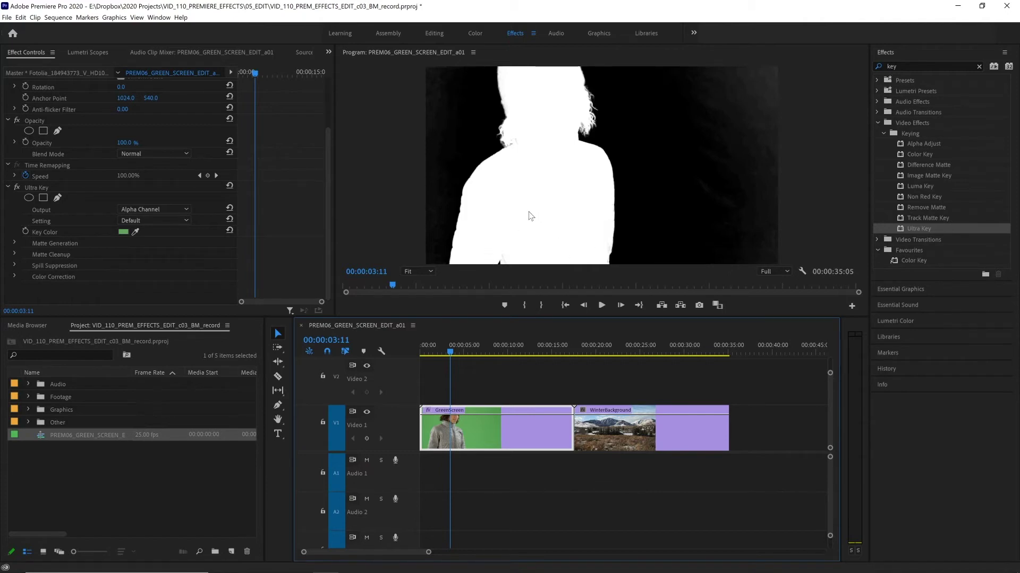
{"action": "left_click_drag", "start_coordinate": [497, 353], "coordinate": [455, 358]}
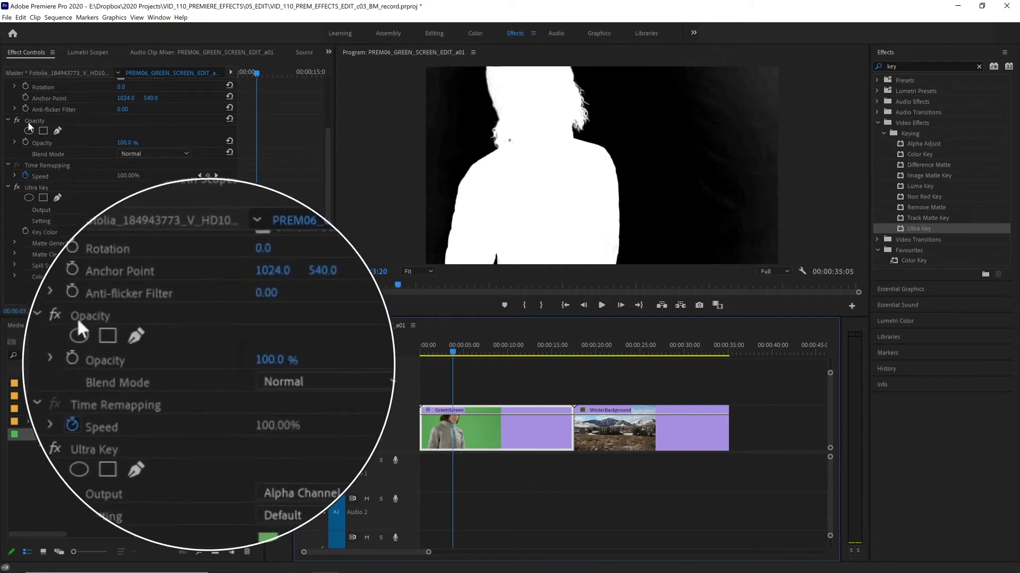
- Draw a closed freeform opacity mask with four curved points around the woman
{"action": "left_click", "coordinate": [57, 131]}
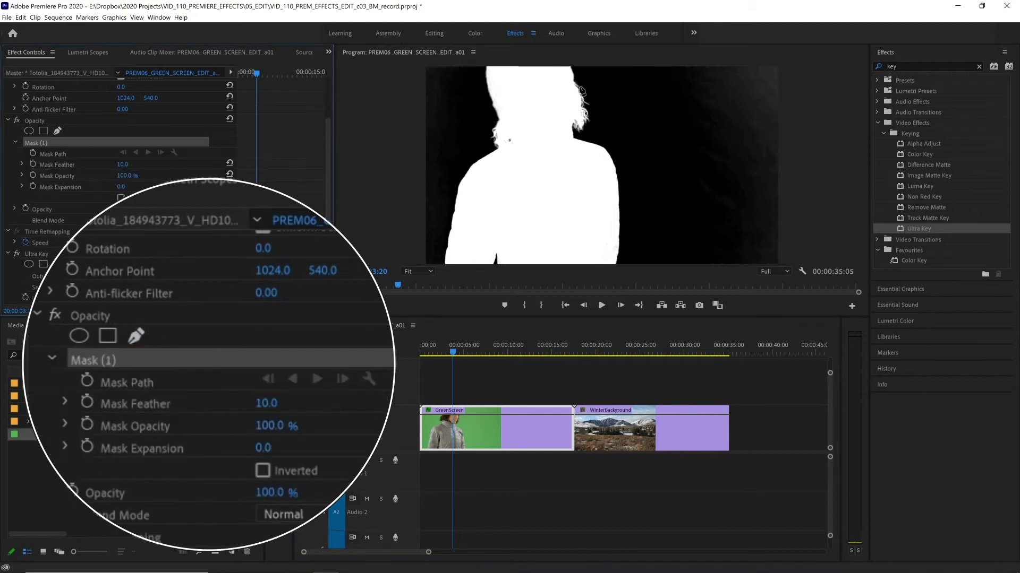
{"action": "left_click_drag", "start_coordinate": [636, 84], "coordinate": [649, 121]}
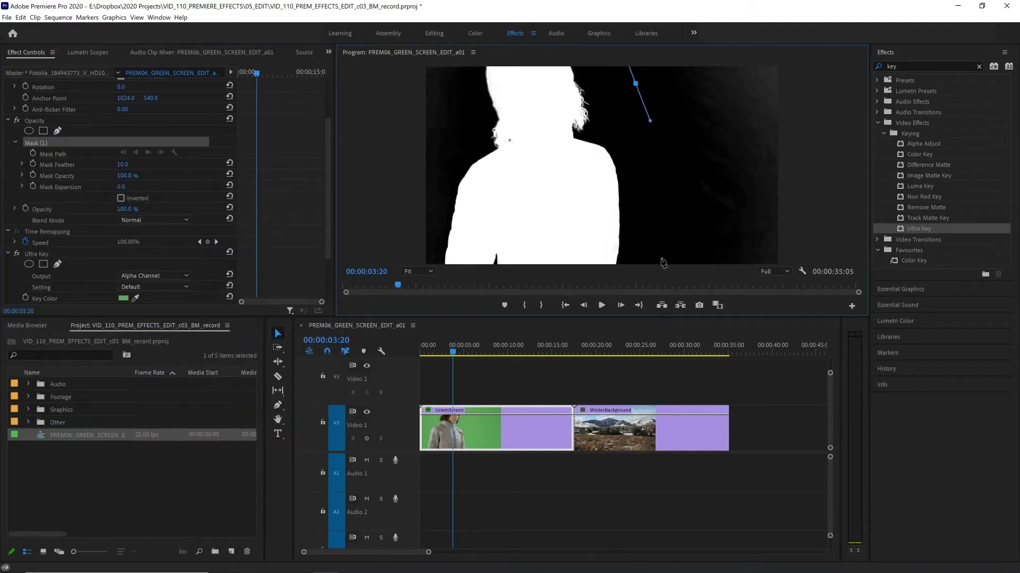
{"action": "left_click_drag", "start_coordinate": [644, 251], "coordinate": [634, 281]}
{"action": "left_click_drag", "start_coordinate": [443, 255], "coordinate": [428, 221]}
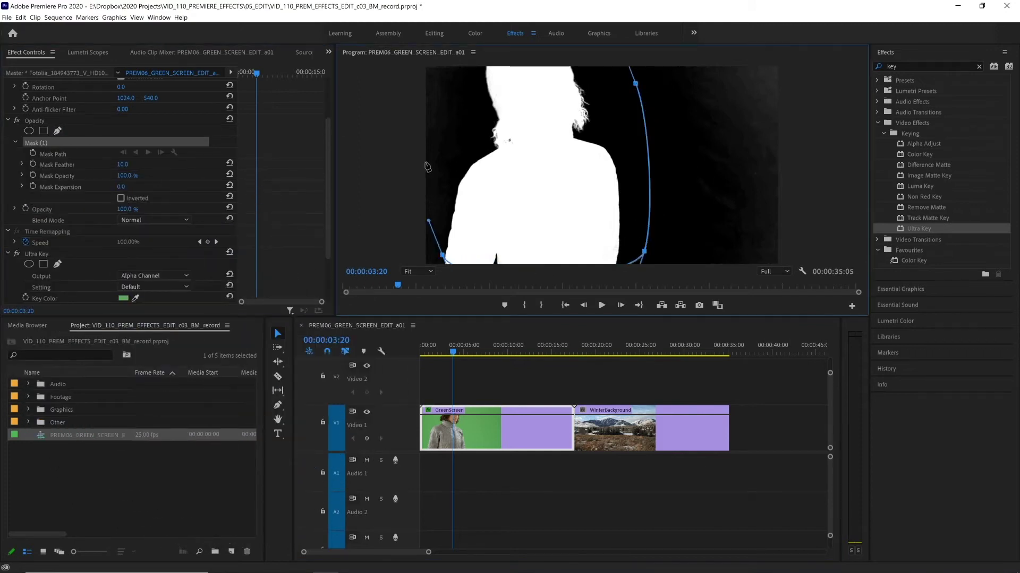
{"action": "left_click_drag", "start_coordinate": [461, 81], "coordinate": [478, 49]}
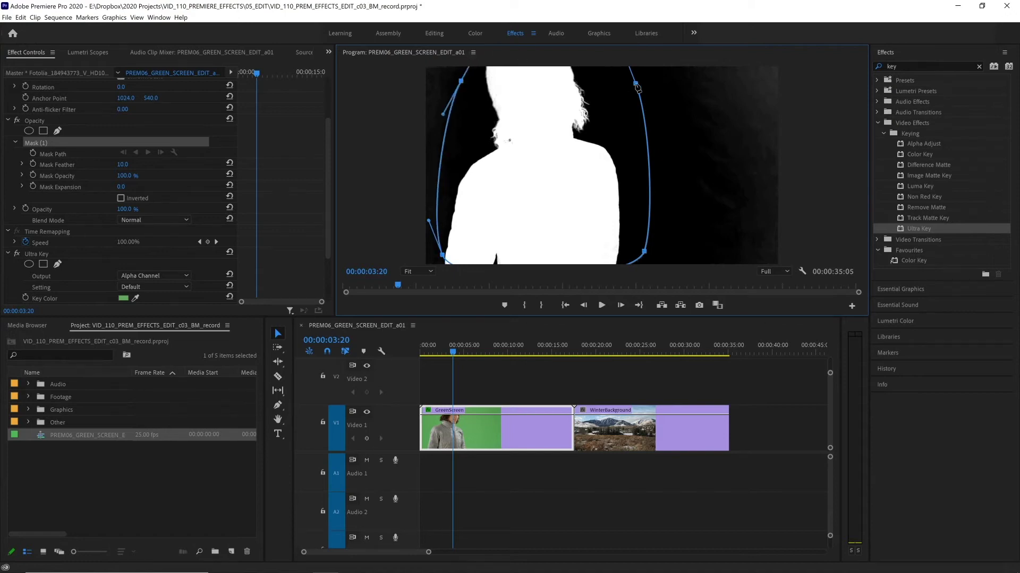
{"action": "left_click_drag", "start_coordinate": [636, 84], "coordinate": [663, 62]}
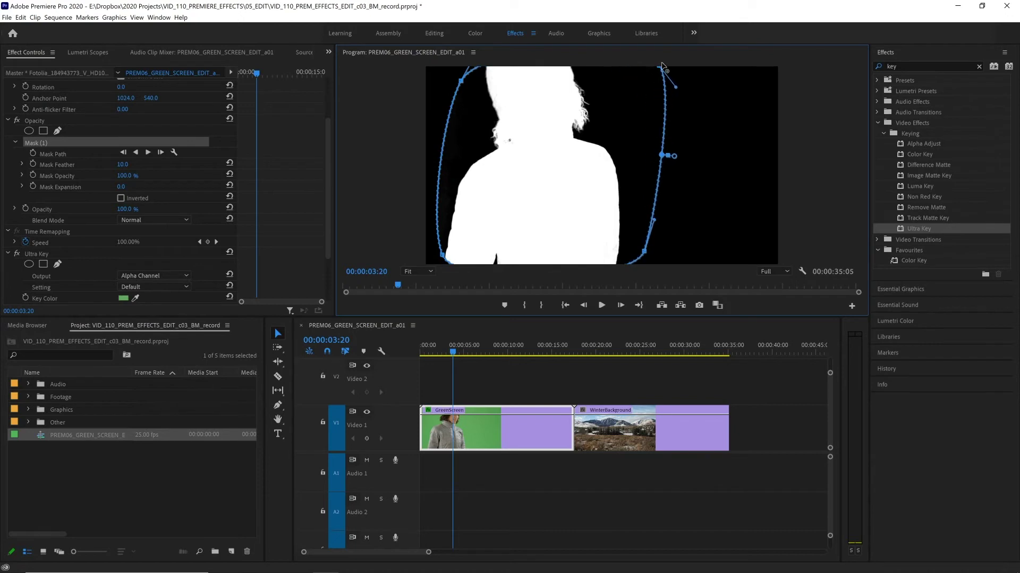
- Widen the mask's left side and confirm the matte stays inside it at other frames
{"action": "left_click_drag", "start_coordinate": [443, 258], "coordinate": [420, 263]}
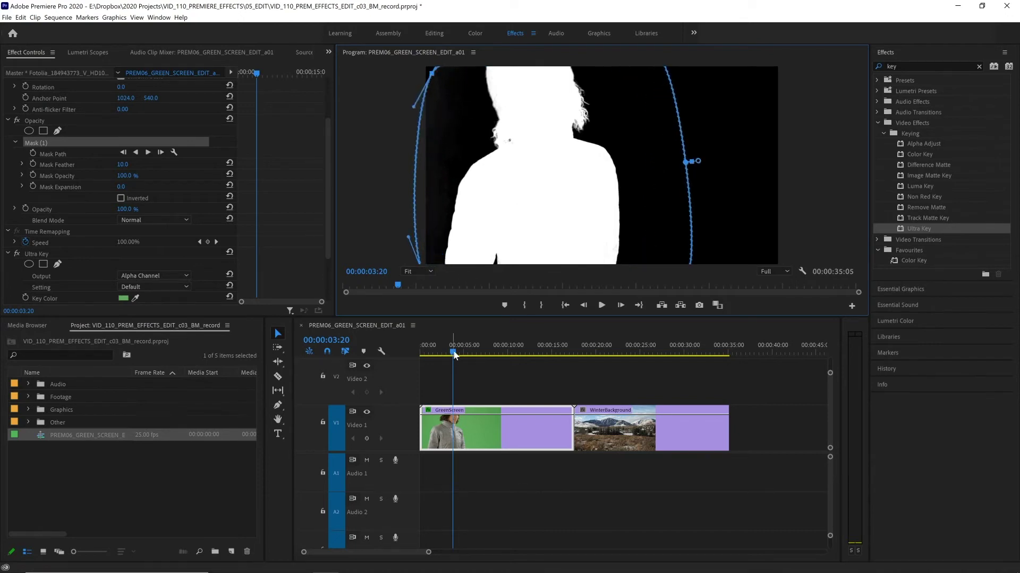
{"action": "left_click_drag", "start_coordinate": [449, 352], "coordinate": [483, 352]}
{"action": "left_click_drag", "start_coordinate": [637, 318], "coordinate": [637, 370]}
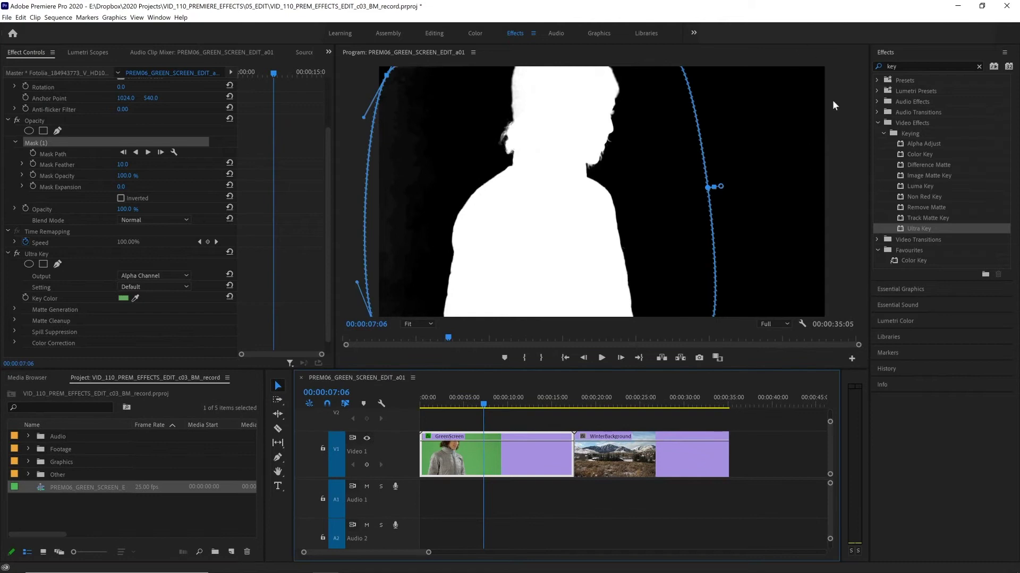
{"action": "left_click", "coordinate": [821, 208]}
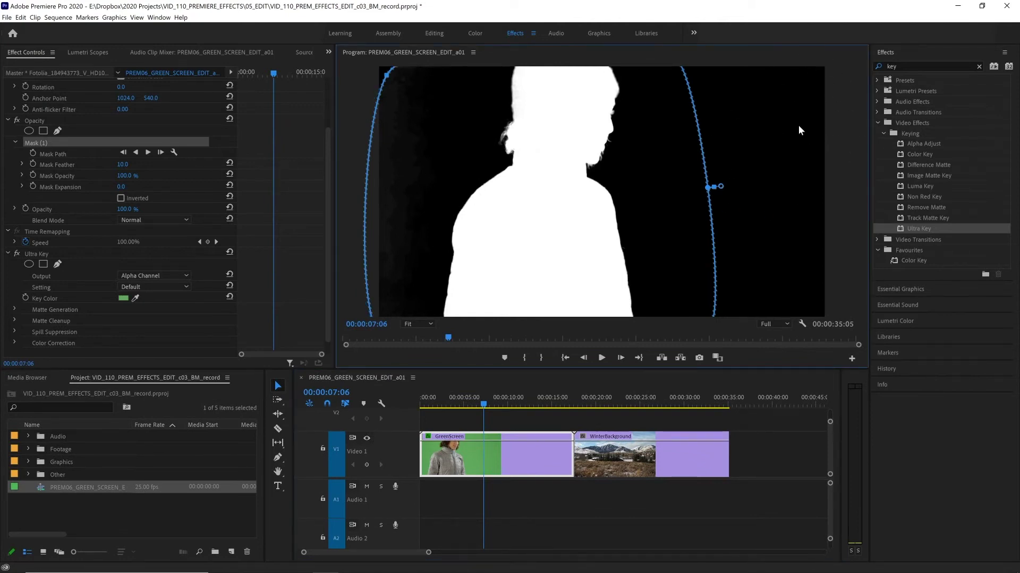
- Under Ultra Key Matte Generation, set Transparency to 33 and Pedestal to 31
{"action": "left_click", "coordinate": [76, 263]}
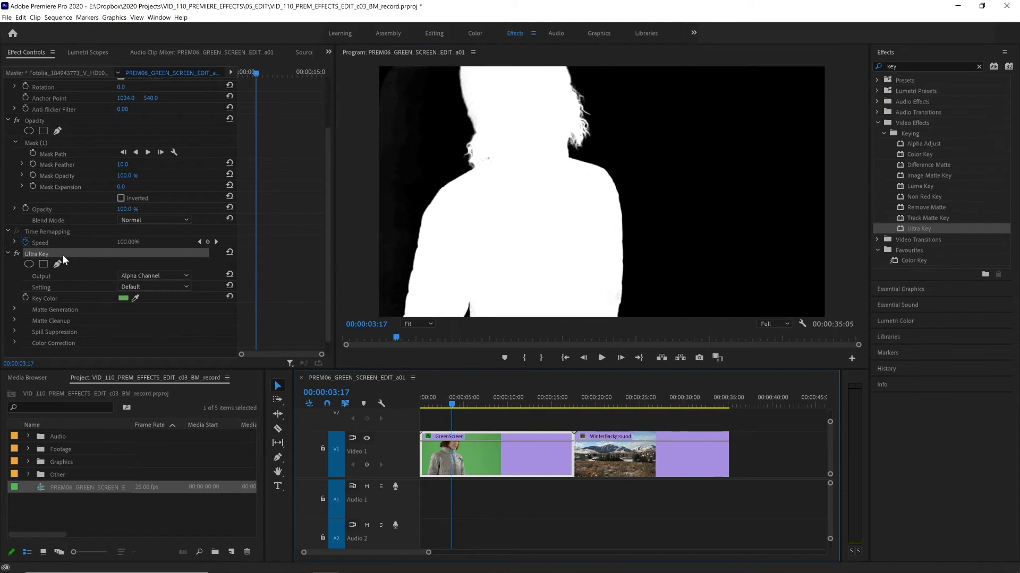
{"action": "left_click", "coordinate": [14, 309]}
{"action": "scroll", "coordinate": [129, 254], "scroll_direction": "down", "scroll_amount": 2}
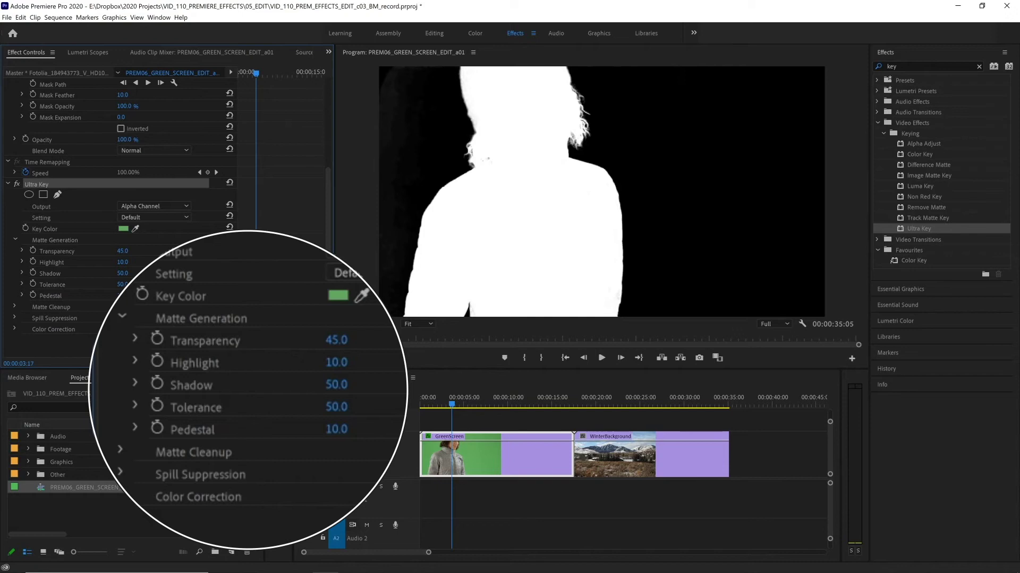
{"action": "left_click_drag", "start_coordinate": [122, 251], "coordinate": [91, 251]}
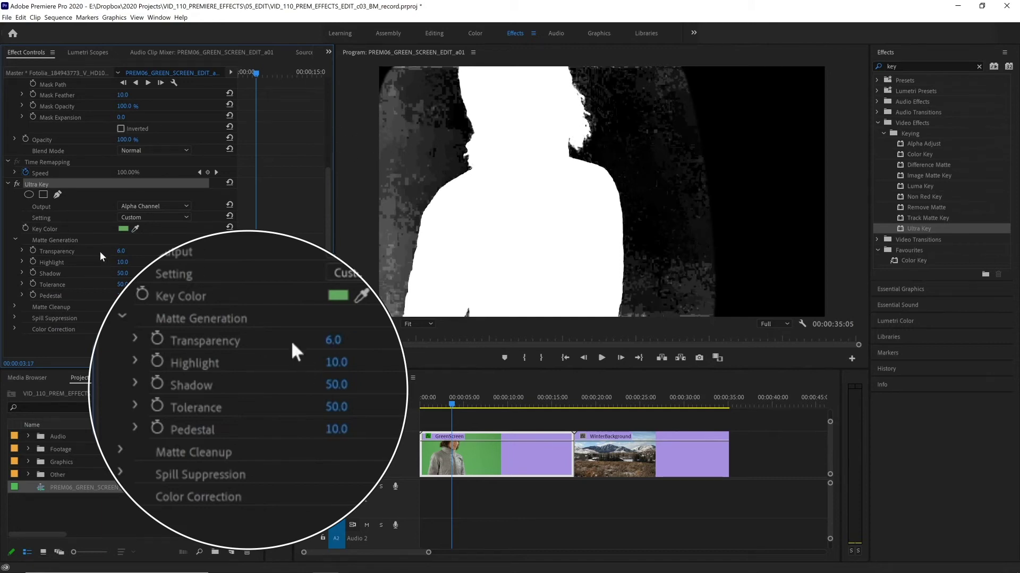
{"action": "mouse_move", "coordinate": [120, 252]}
{"action": "left_mouse_down"}
{"action": "mouse_move", "coordinate": [147, 252]}
{"action": "mouse_move", "coordinate": [127, 251]}
{"action": "left_mouse_up"}
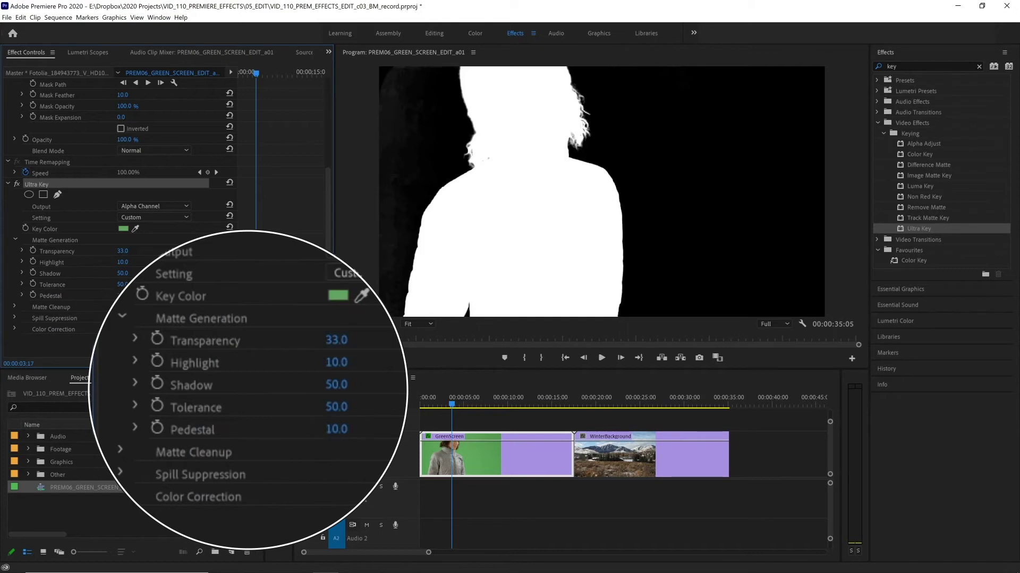
{"action": "left_click_drag", "start_coordinate": [126, 295], "coordinate": [131, 293]}
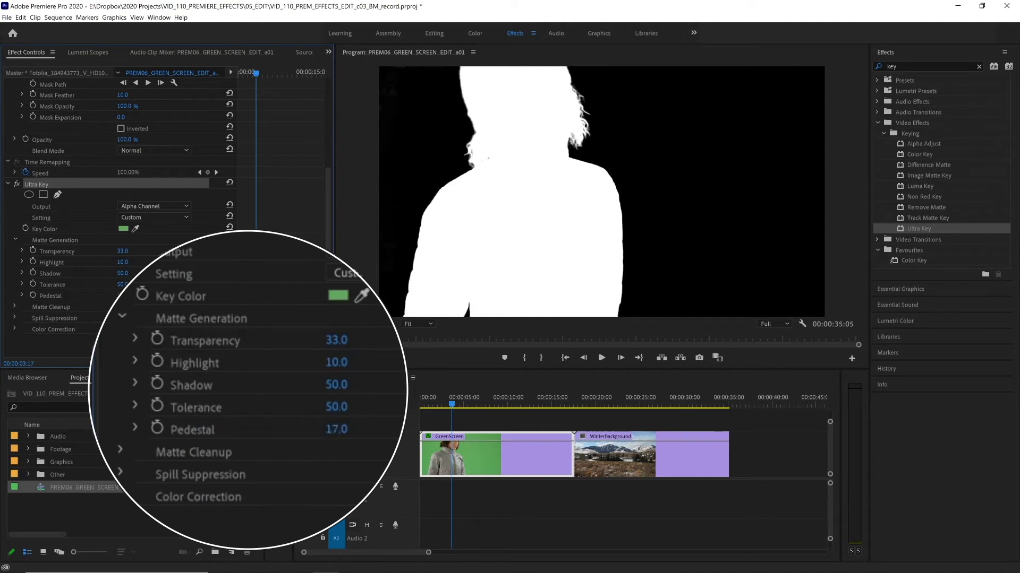
{"action": "left_click_drag", "start_coordinate": [123, 296], "coordinate": [168, 296]}
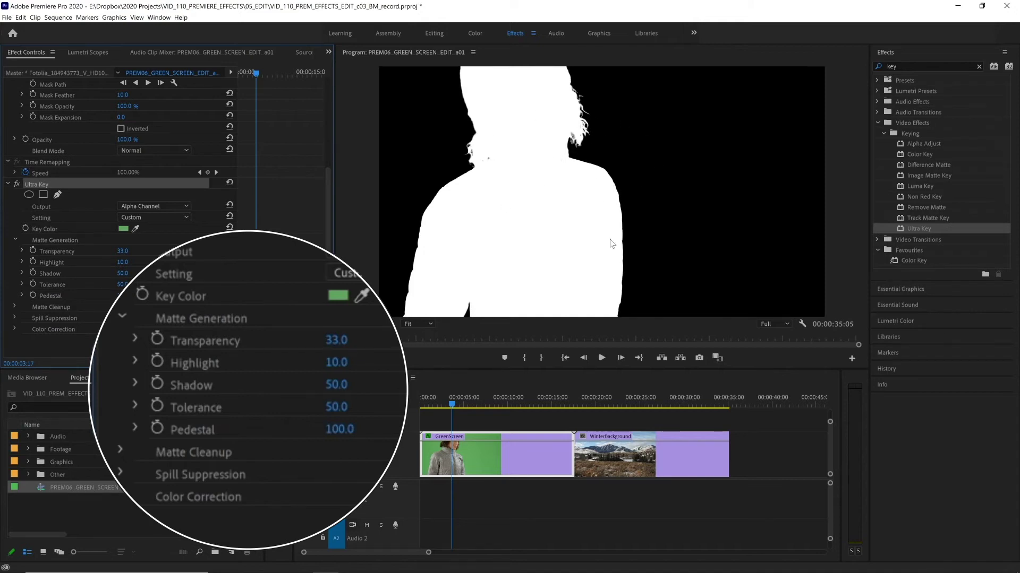
{"action": "mouse_move", "coordinate": [122, 296]}
{"action": "left_mouse_down"}
{"action": "mouse_move", "coordinate": [69, 296]}
{"action": "mouse_move", "coordinate": [132, 294]}
{"action": "left_mouse_up"}
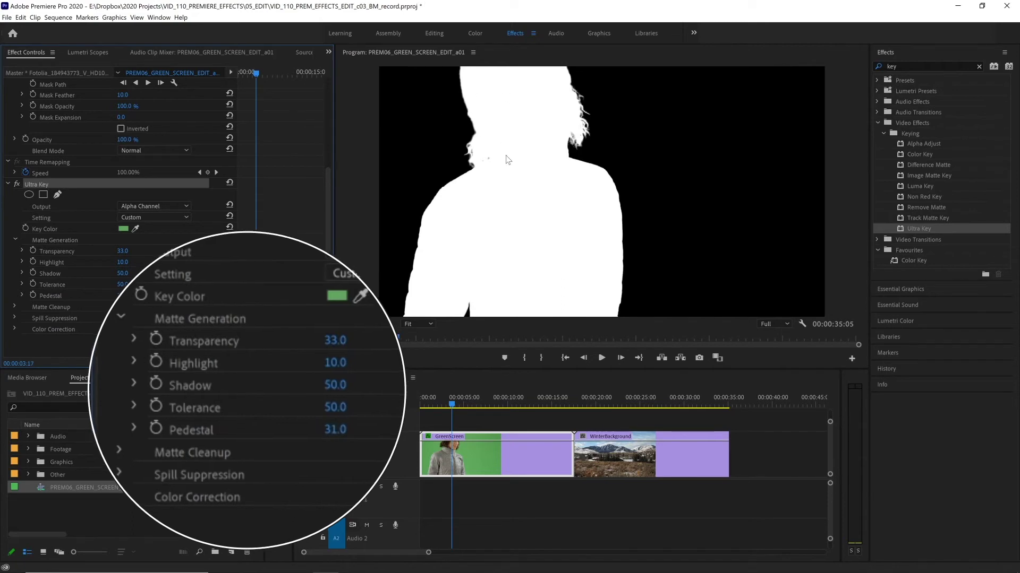
- Set Ultra Key Output back to Composite and preview a later frame of the actor
{"action": "left_click", "coordinate": [170, 205]}
{"action": "left_click", "coordinate": [172, 217]}
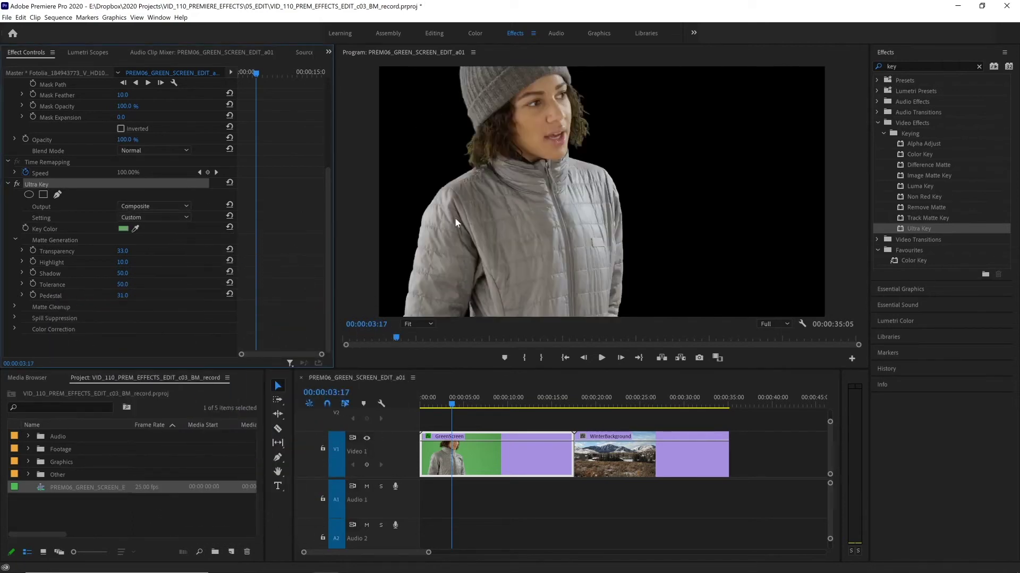
{"action": "left_click_drag", "start_coordinate": [536, 405], "coordinate": [436, 402]}
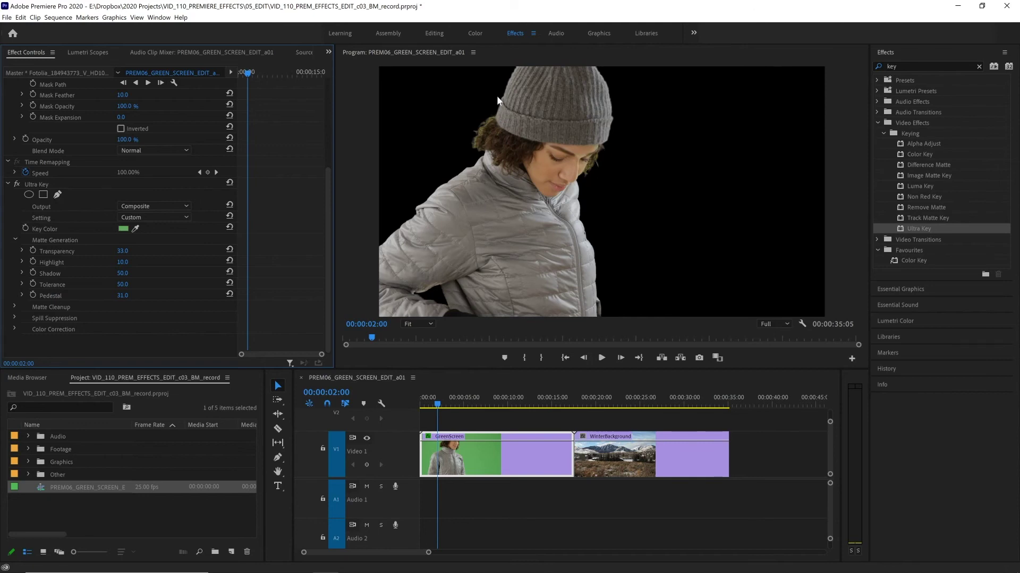
- Set Spill Suppression Desaturate to 50 after trial values, then check a later frame
{"action": "left_click", "coordinate": [14, 318]}
{"action": "scroll", "coordinate": [322, 202], "scroll_direction": "down", "scroll_amount": 2}
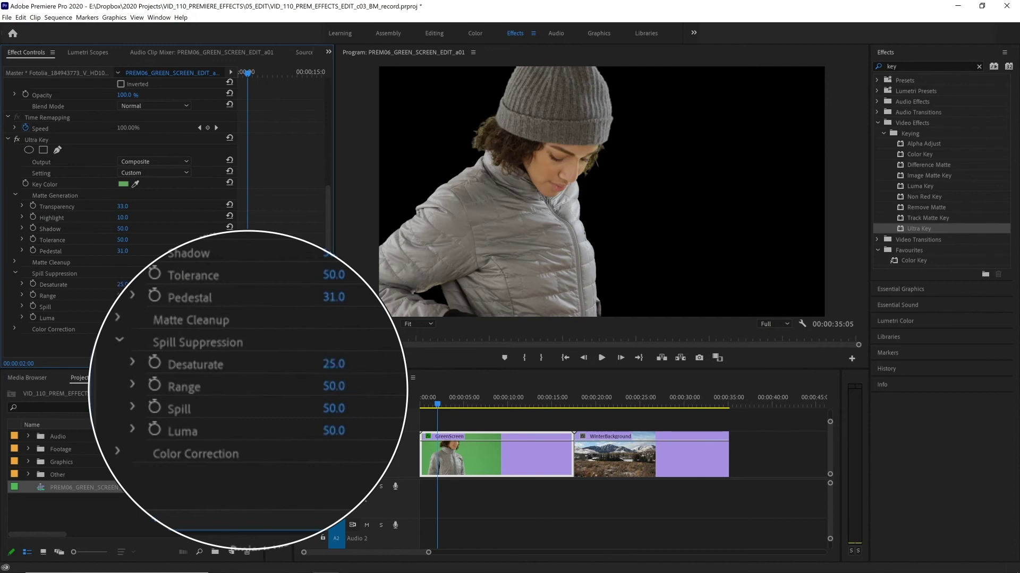
{"action": "left_click_drag", "start_coordinate": [122, 285], "coordinate": [140, 285]}
{"action": "left_click_drag", "start_coordinate": [119, 285], "coordinate": [140, 285]}
{"action": "left_click_drag", "start_coordinate": [126, 287], "coordinate": [88, 287]}
{"action": "type", "text": "52"}
{"action": "key", "text": "Return"}
{"action": "left_click", "coordinate": [488, 403]}
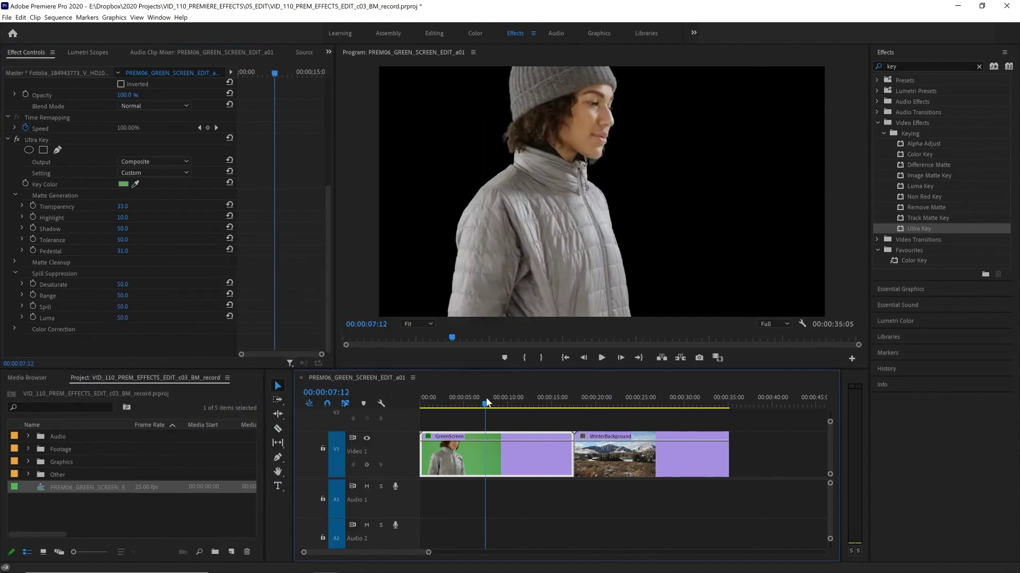
{"action": "left_click_drag", "start_coordinate": [488, 404], "coordinate": [516, 405]}
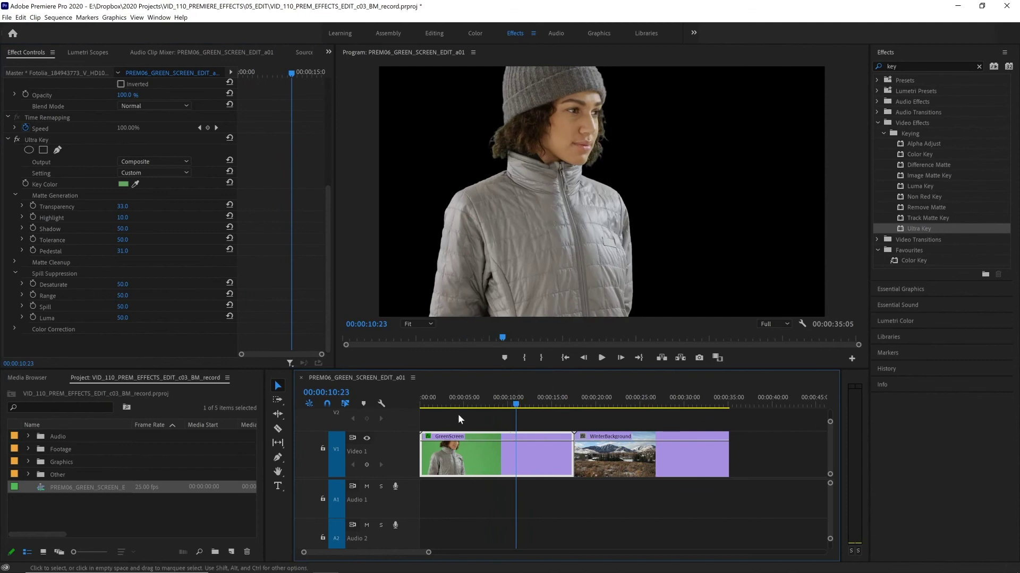
- Put GreenScreen on Video 2 over WinterBackground at the sequence start, then play from the beginning
{"action": "left_click_drag", "start_coordinate": [463, 463], "coordinate": [470, 428]}
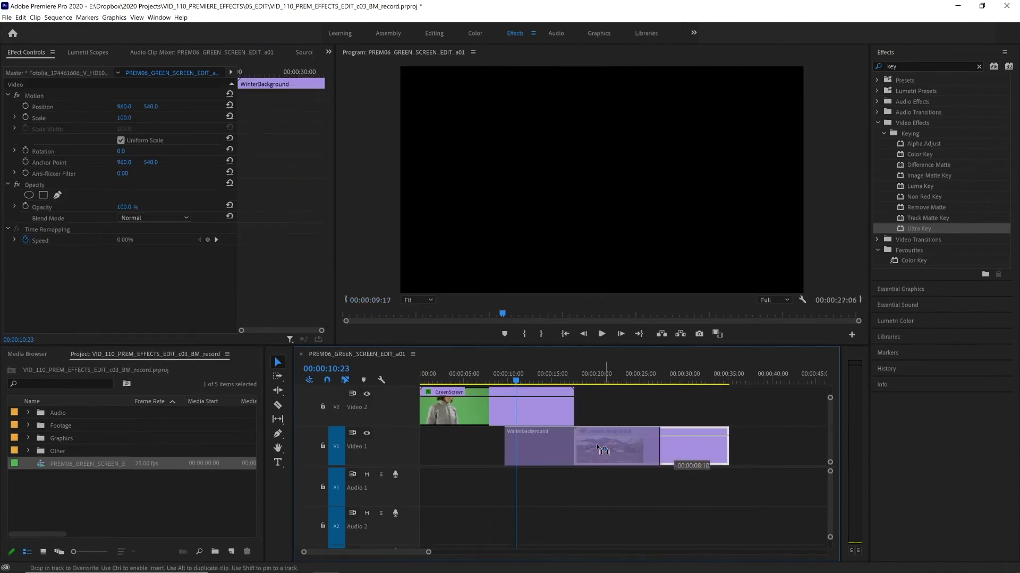
{"action": "left_click_drag", "start_coordinate": [611, 450], "coordinate": [524, 450]}
{"action": "key", "text": "Home"}
{"action": "key", "text": "space"}
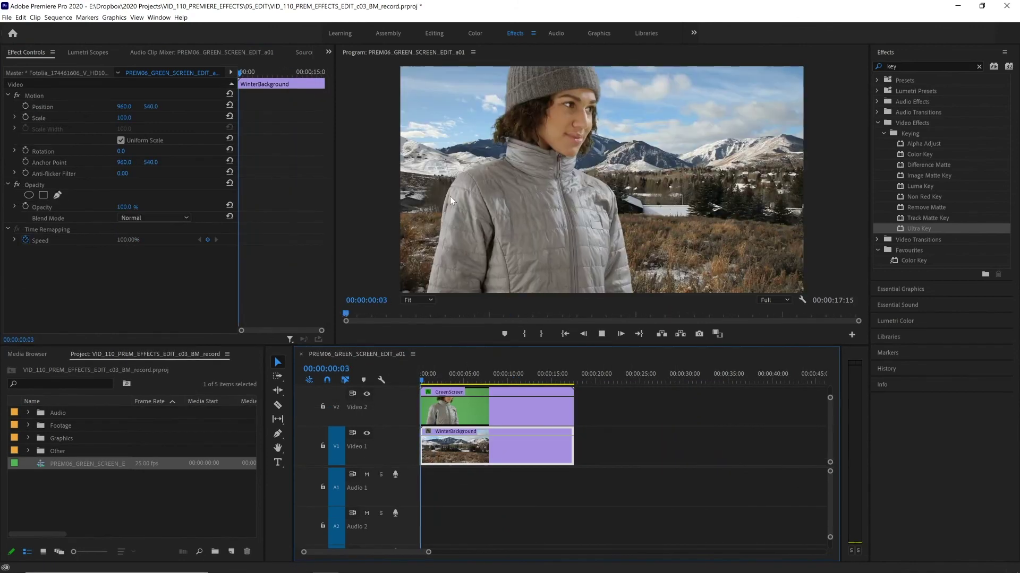